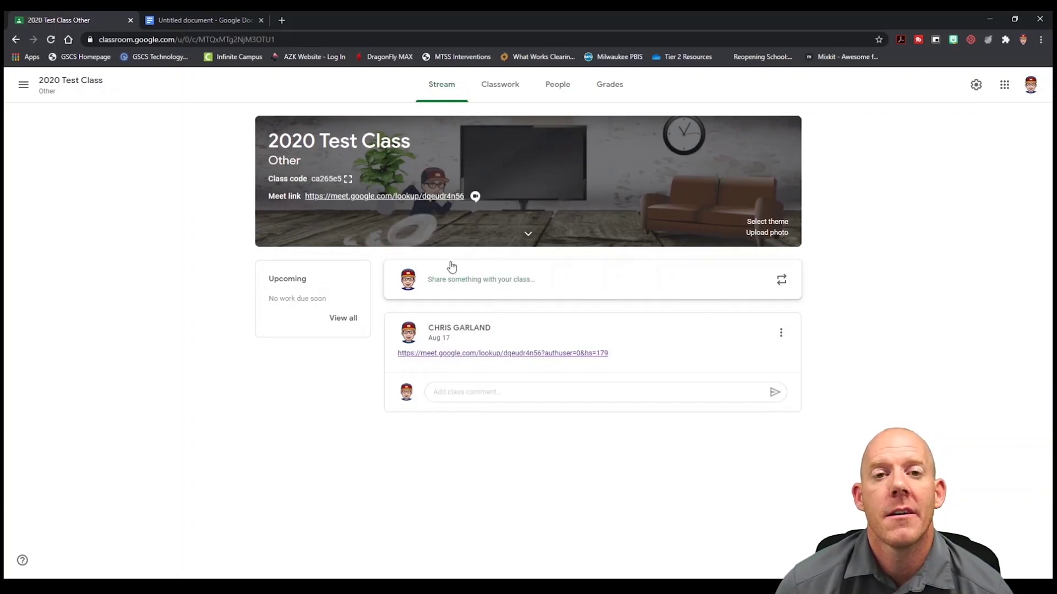
# Paste the class Meet link into the Untitled document three times, one per line.
pyautogui.click(165, 20)
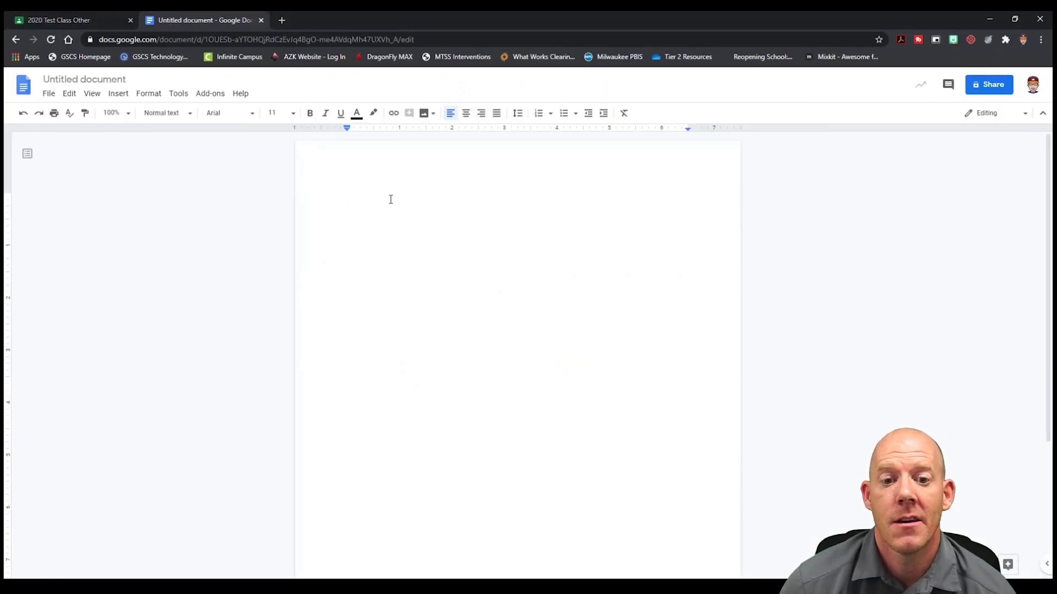
pyautogui.write('https://meet.google.com/lookup/dqeudr4n56?authuser=0&hs=179')
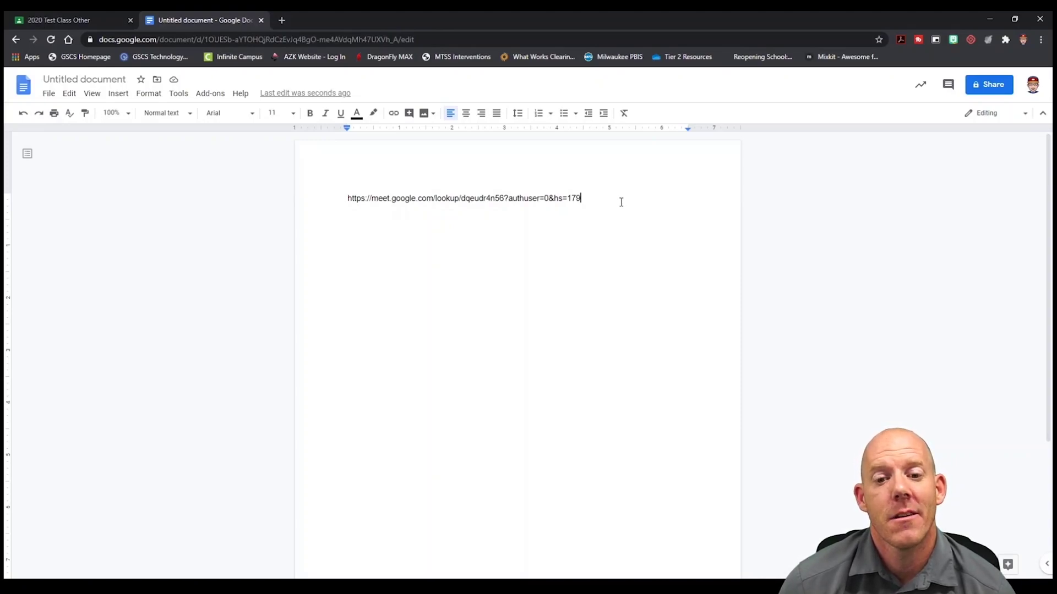
pyautogui.press('Return')
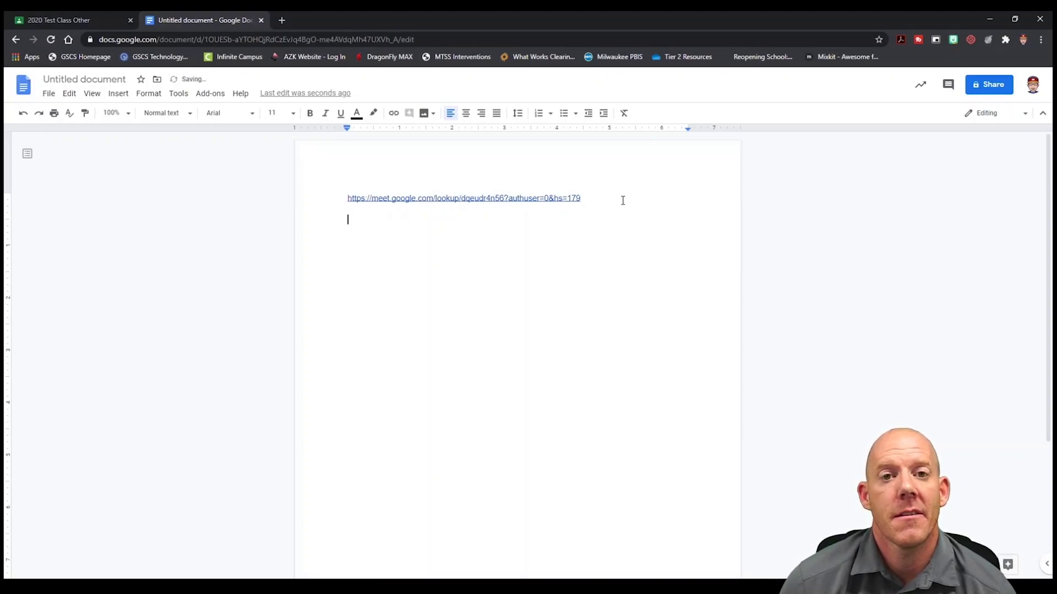
pyautogui.write('https://meet.google.com/lookup/dqeudr4n56?authuser=0&hs=179')
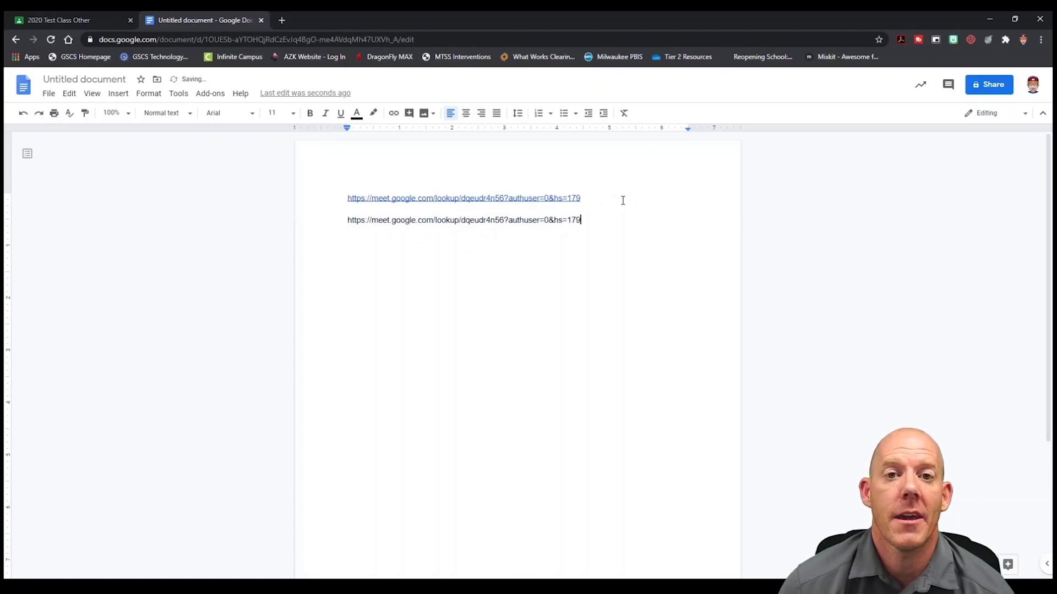
pyautogui.press('Return')
pyautogui.write('https://meet.google.com/lookup/dqeudr4n56?authuser=0&hs=179')
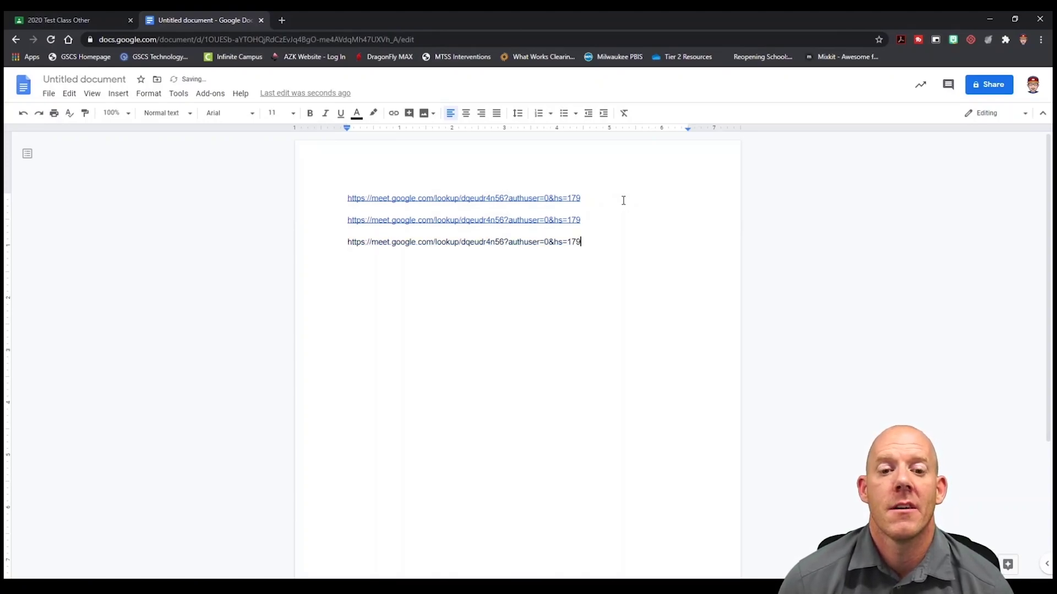
pyautogui.press('Return')
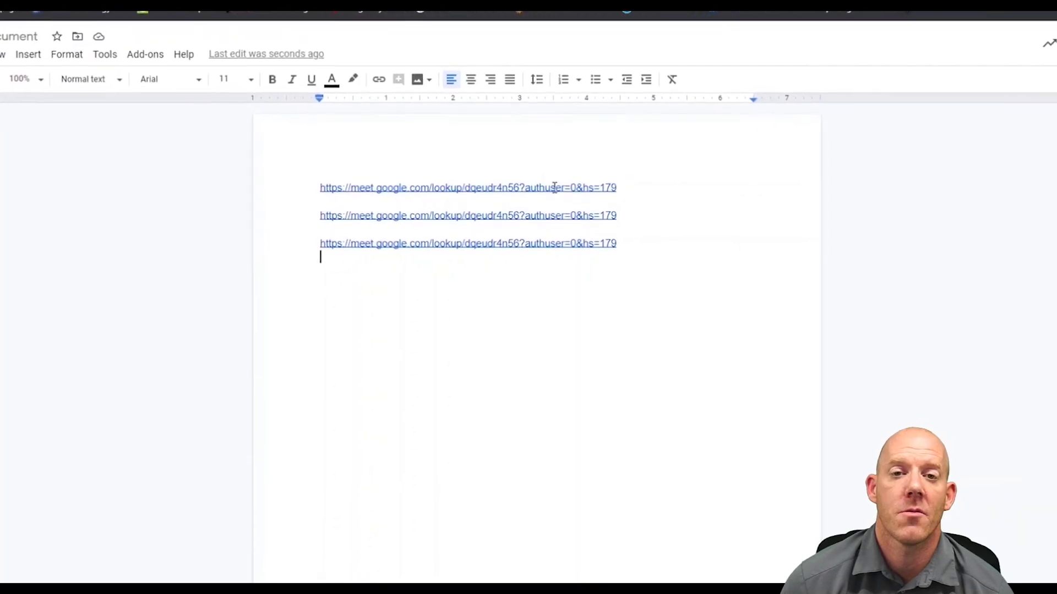
# Replace the class code at the end of the second link with Group1.
pyautogui.doubleClick(638, 211)
pyautogui.moveTo(637, 204); pyautogui.dragTo(451, 202)
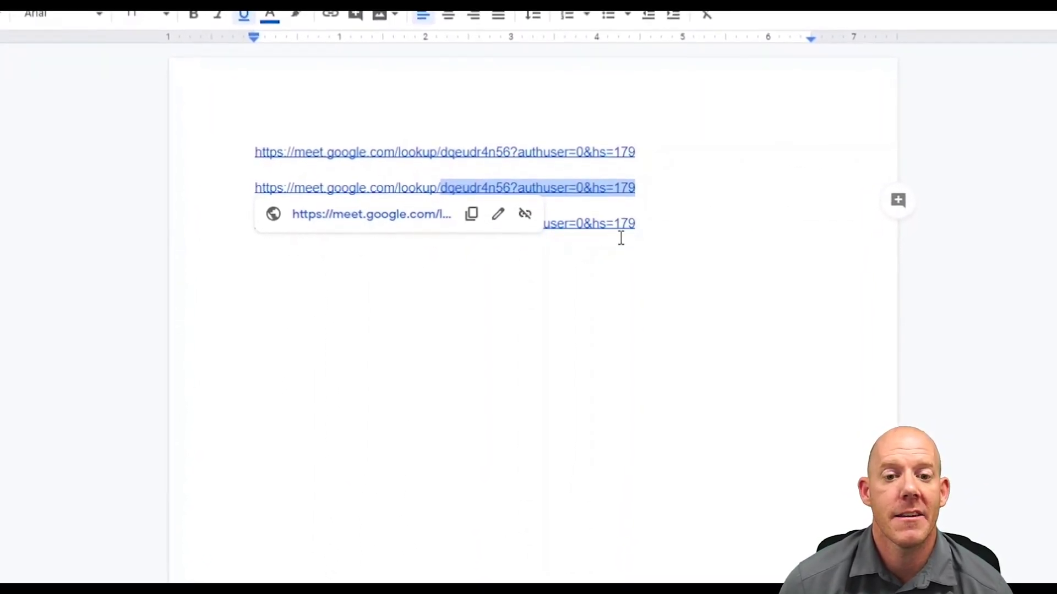
pyautogui.press('BackSpace')
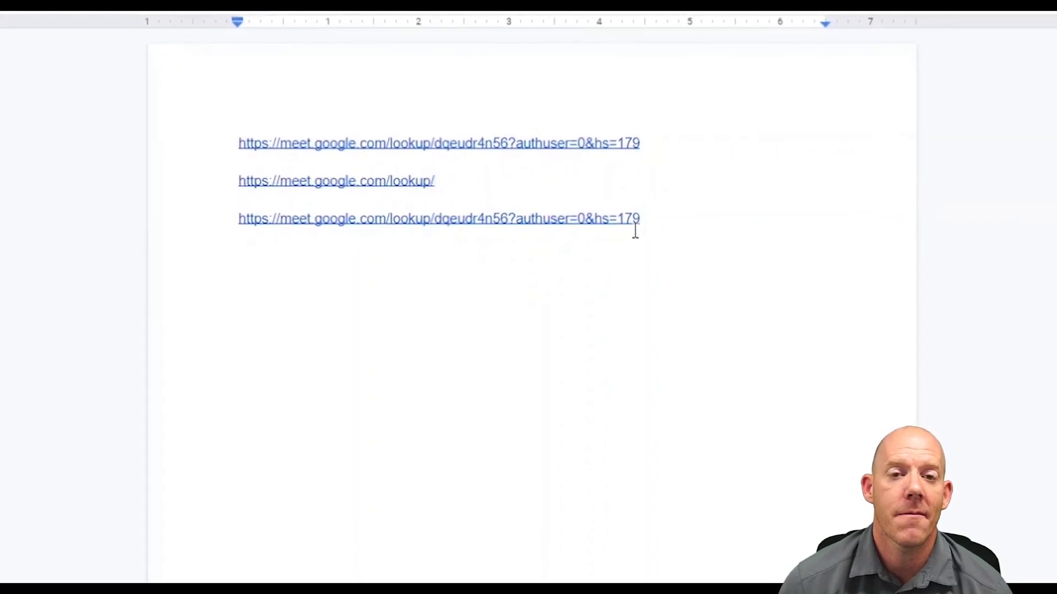
pyautogui.write('Gro')
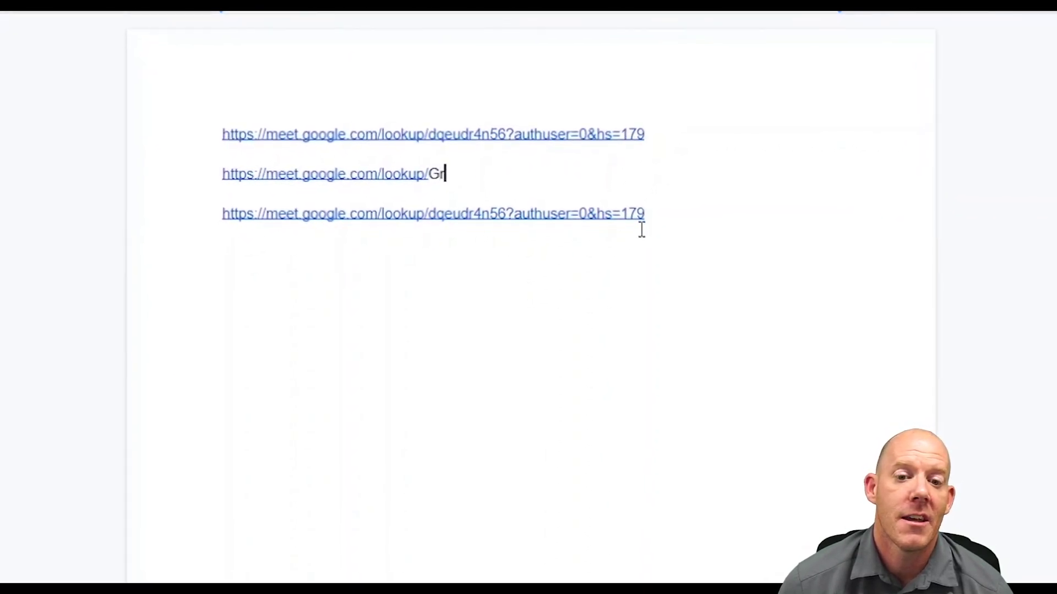
pyautogui.write('up1')
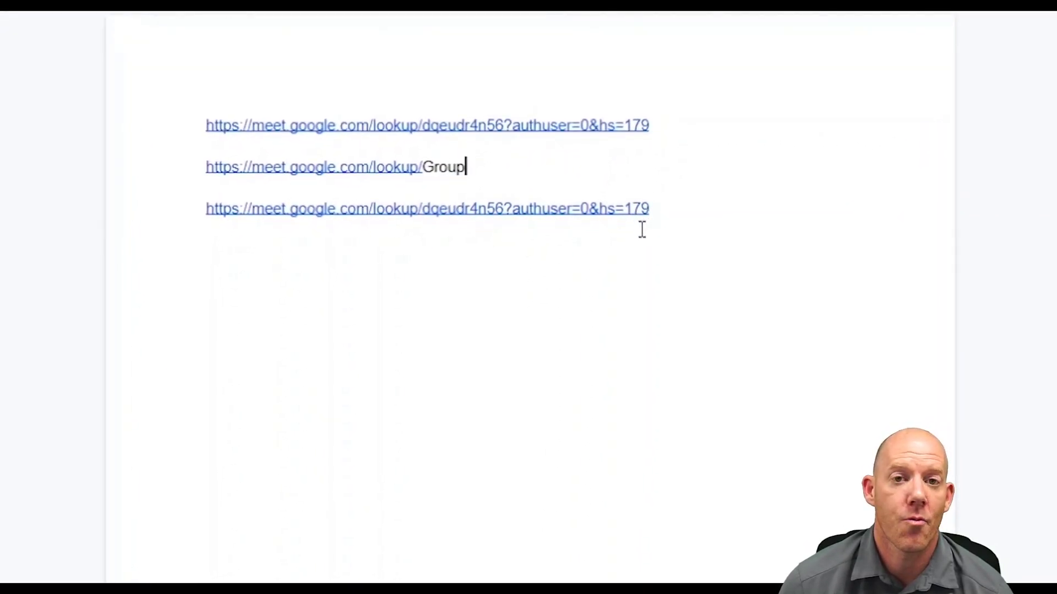
# Replace the class code at the end of the third link with Group2.
pyautogui.click(698, 215)
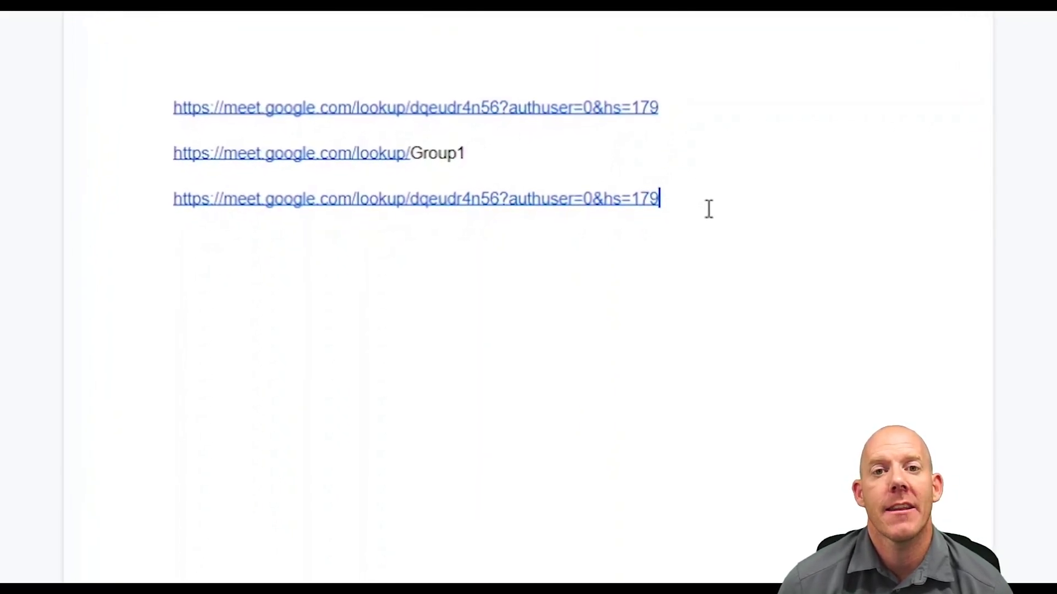
pyautogui.moveTo(707, 212); pyautogui.dragTo(401, 203)
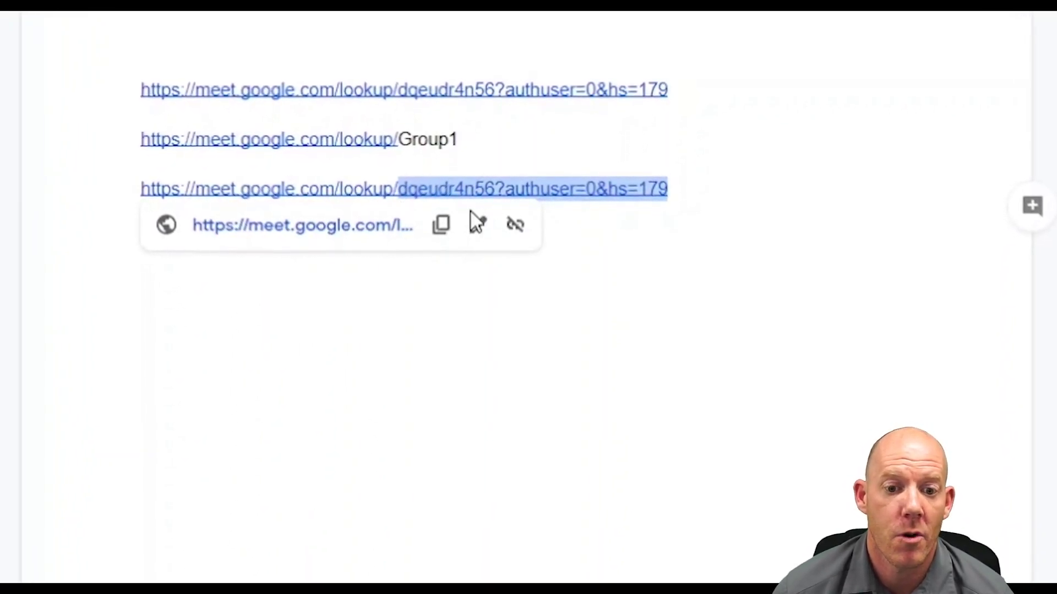
pyautogui.write('Group')
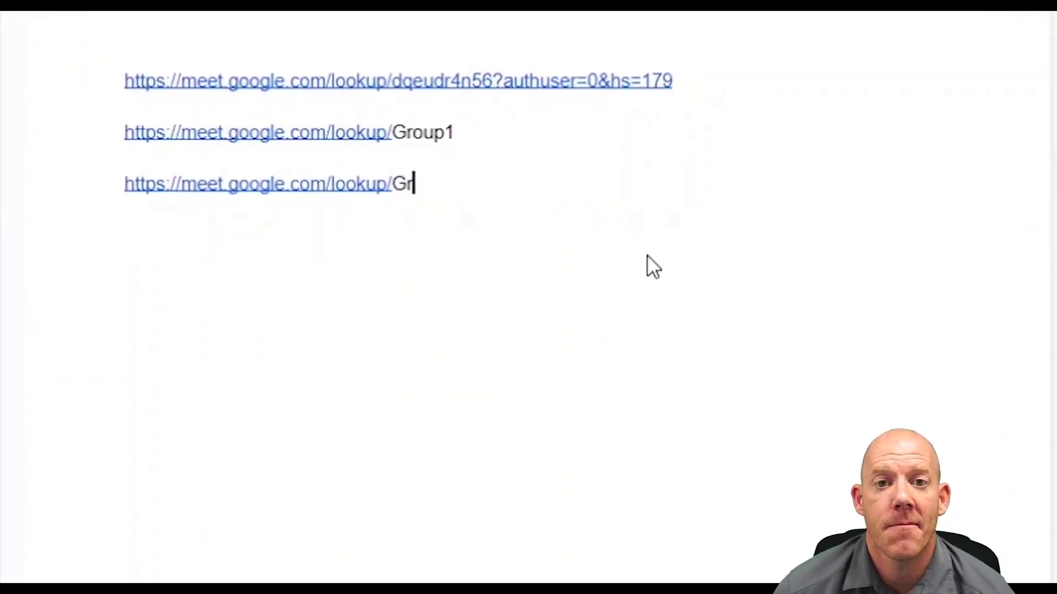
pyautogui.write('2')
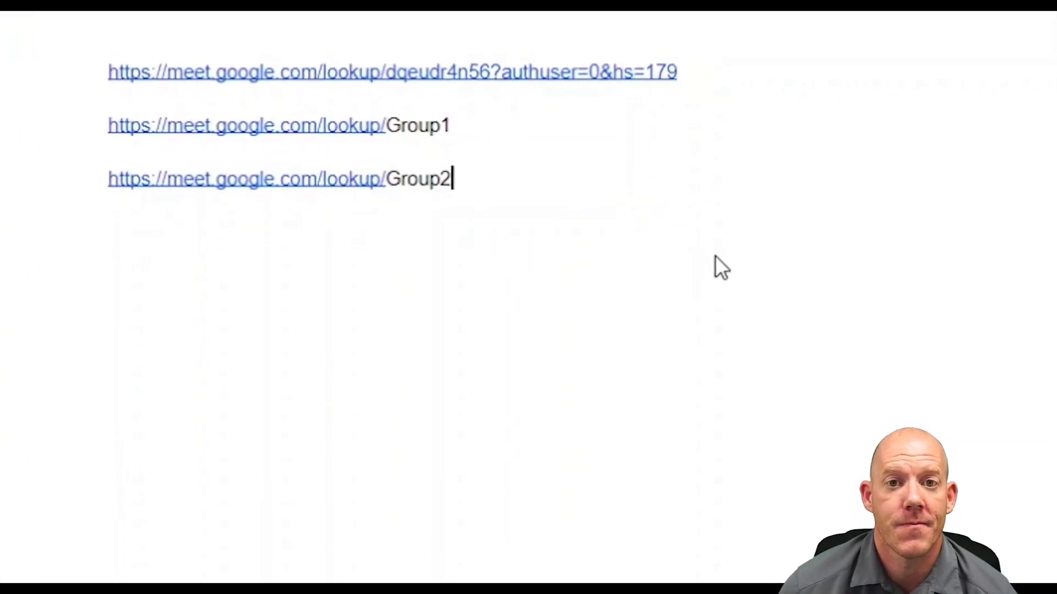
pyautogui.press('Return')
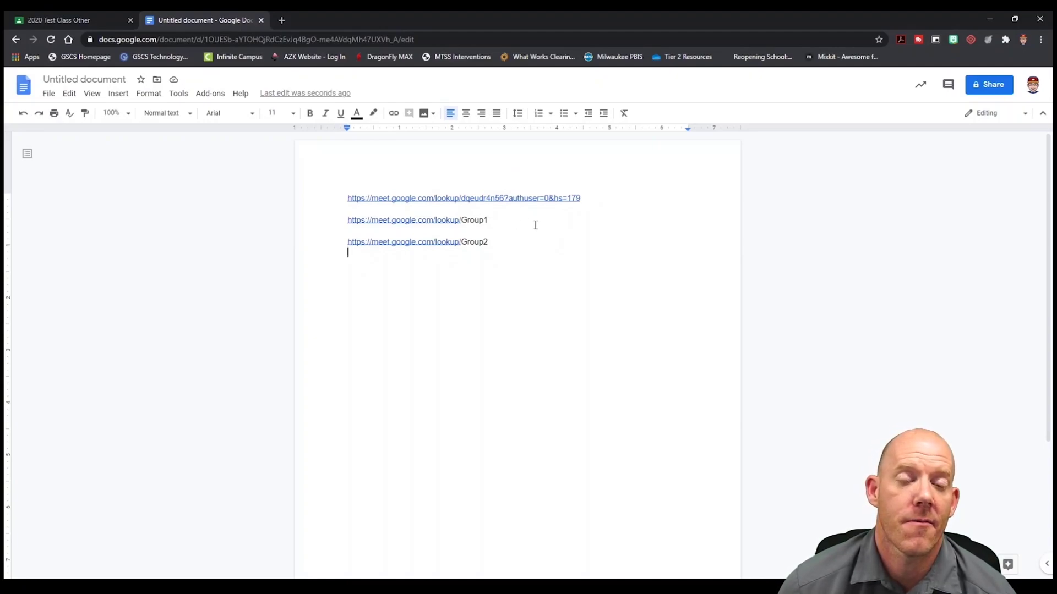
# Copy the Group1 link from the document and open it in a new browser tab.
pyautogui.moveTo(525, 221); pyautogui.dragTo(343, 218)
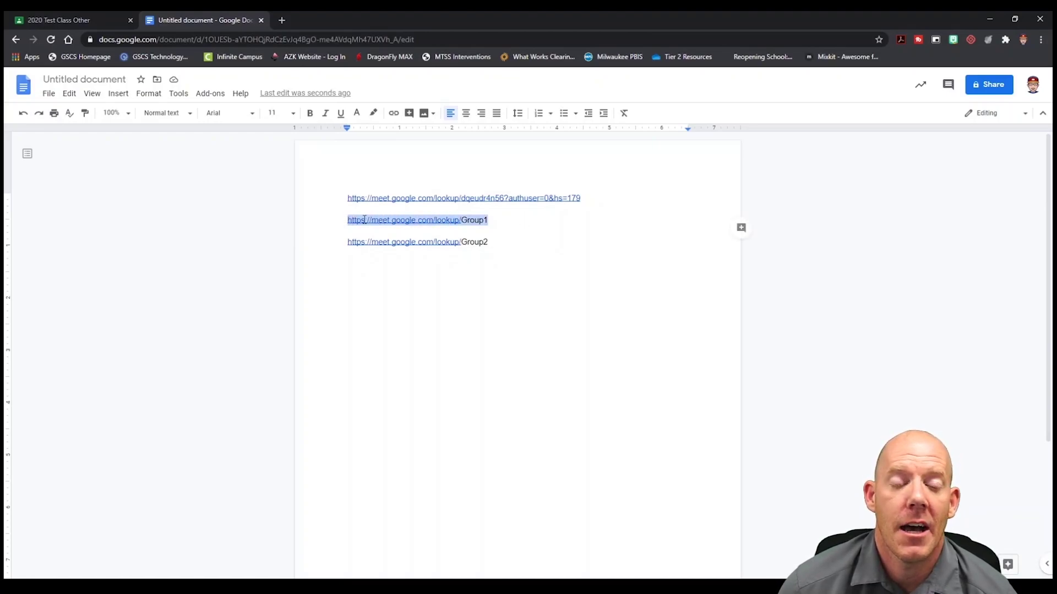
pyautogui.rightClick(365, 219)
pyautogui.click(392, 247)
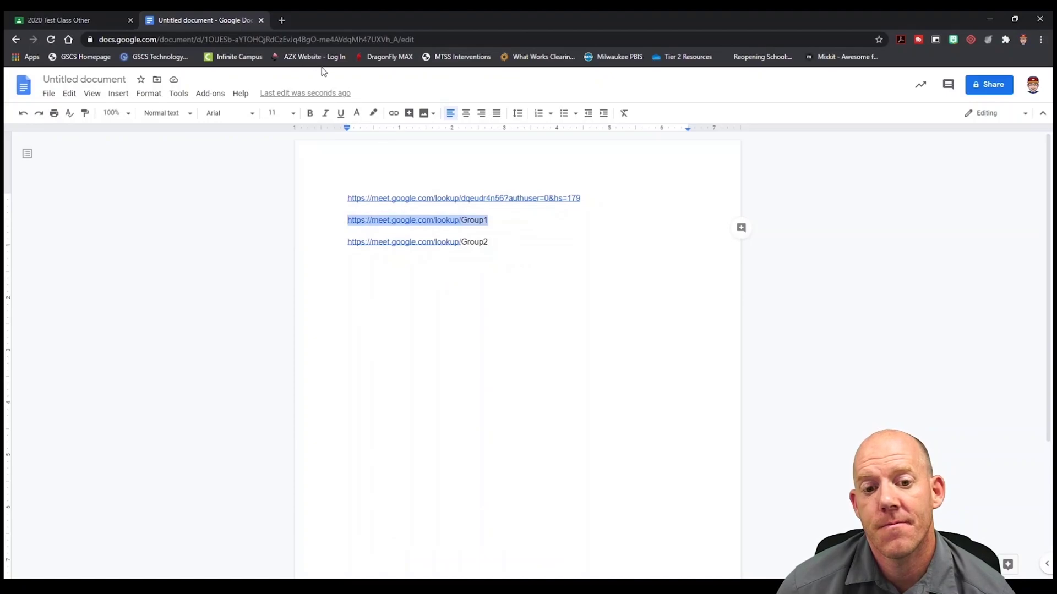
pyautogui.click(282, 19)
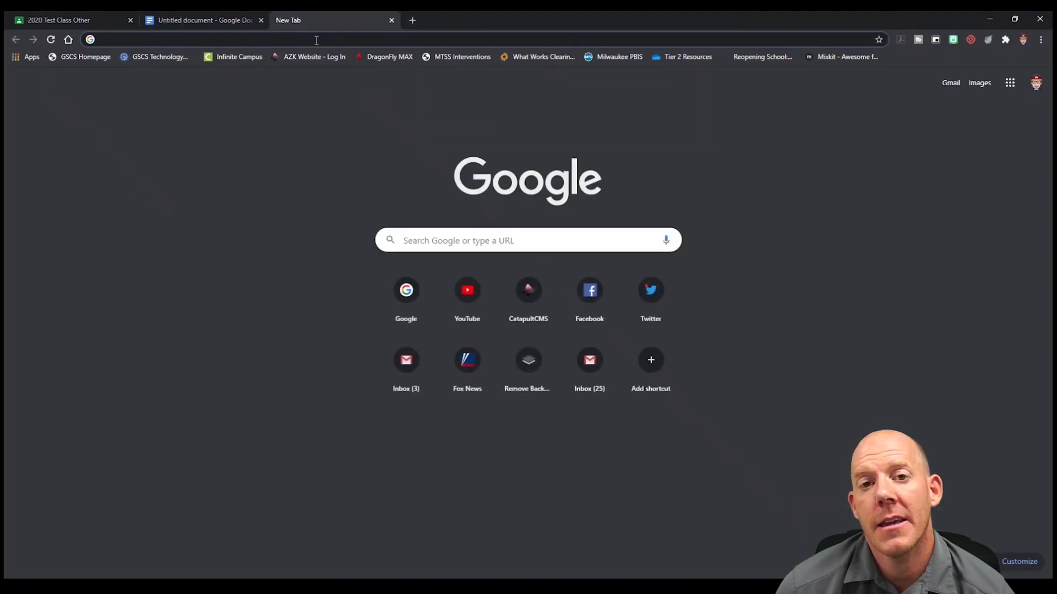
pyautogui.click(316, 40)
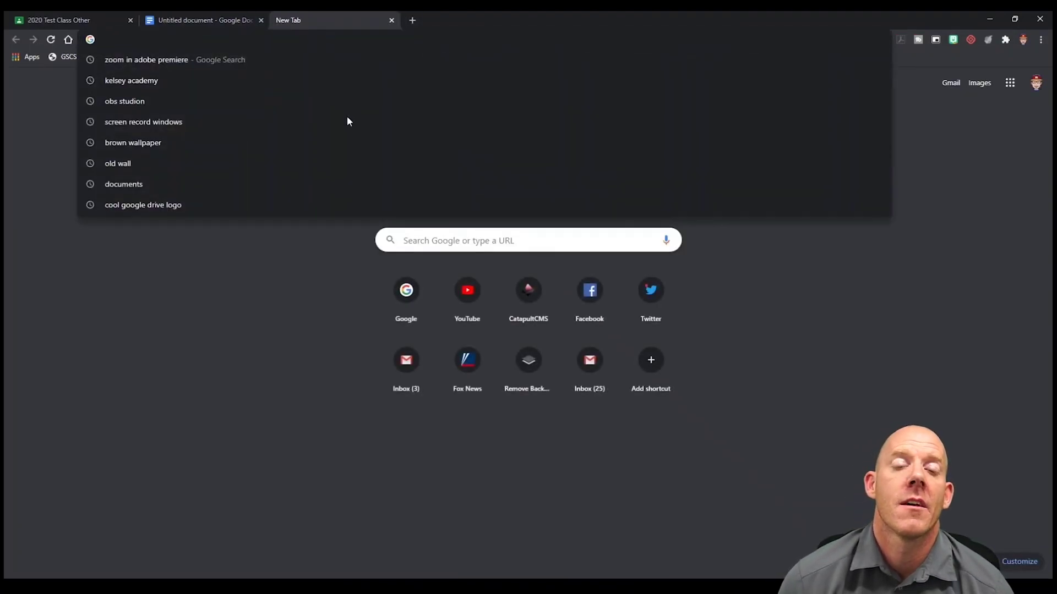
pyautogui.hotkey('ctrl', 'v')
pyautogui.press('Return')
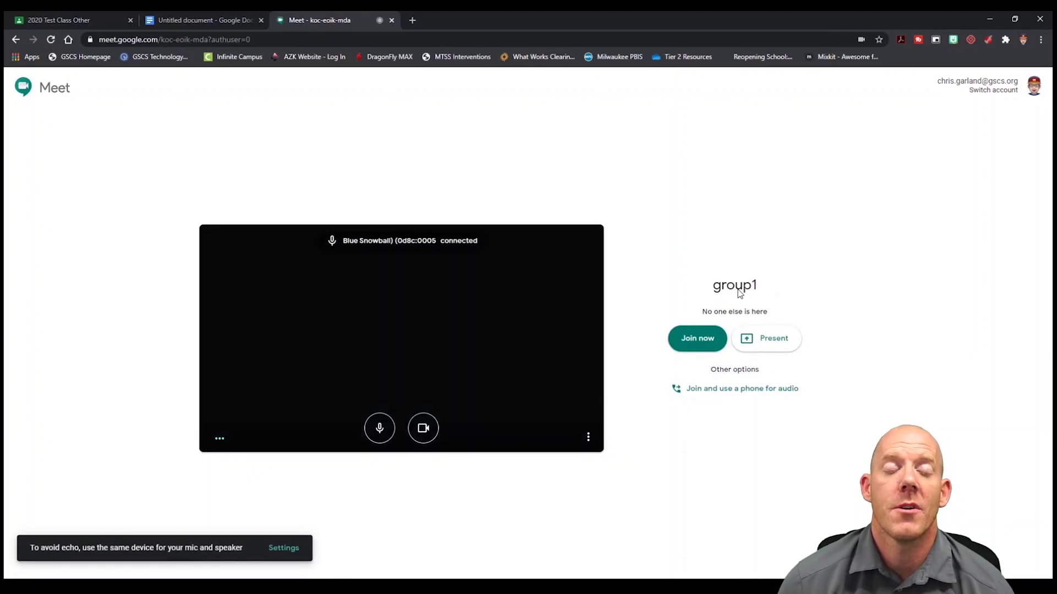
# Copy the Group2 link and open it in another new tab, then return to the document.
pyautogui.click(188, 19)
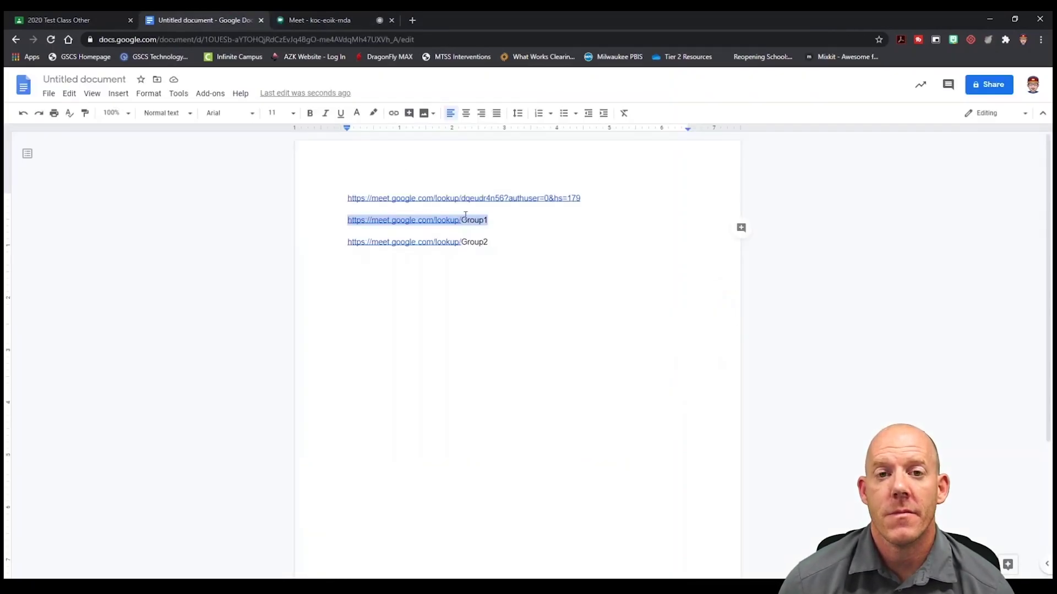
pyautogui.moveTo(492, 242); pyautogui.dragTo(345, 244)
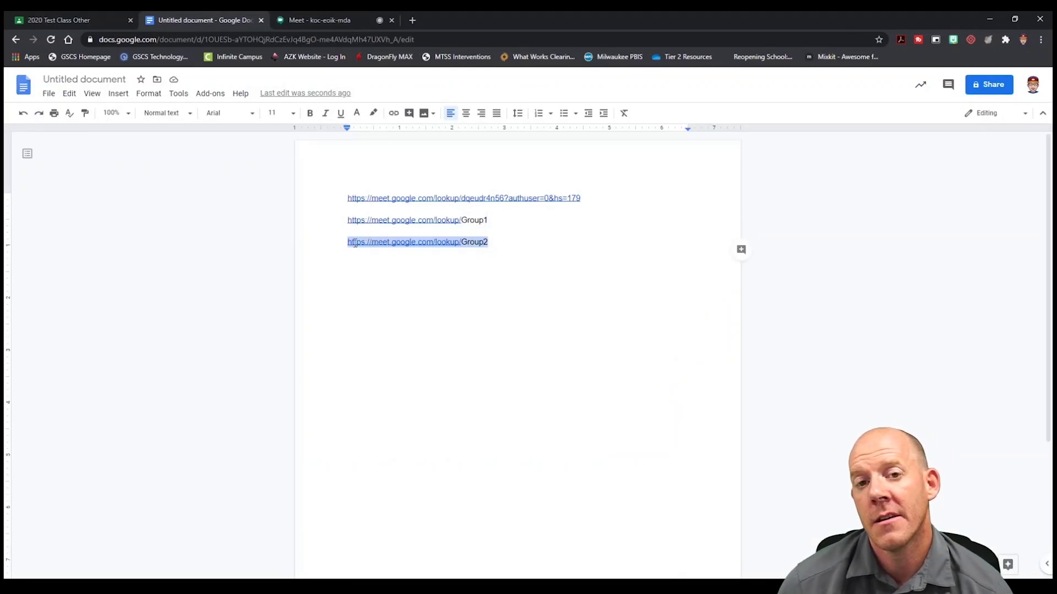
pyautogui.rightClick(355, 243)
pyautogui.click(387, 273)
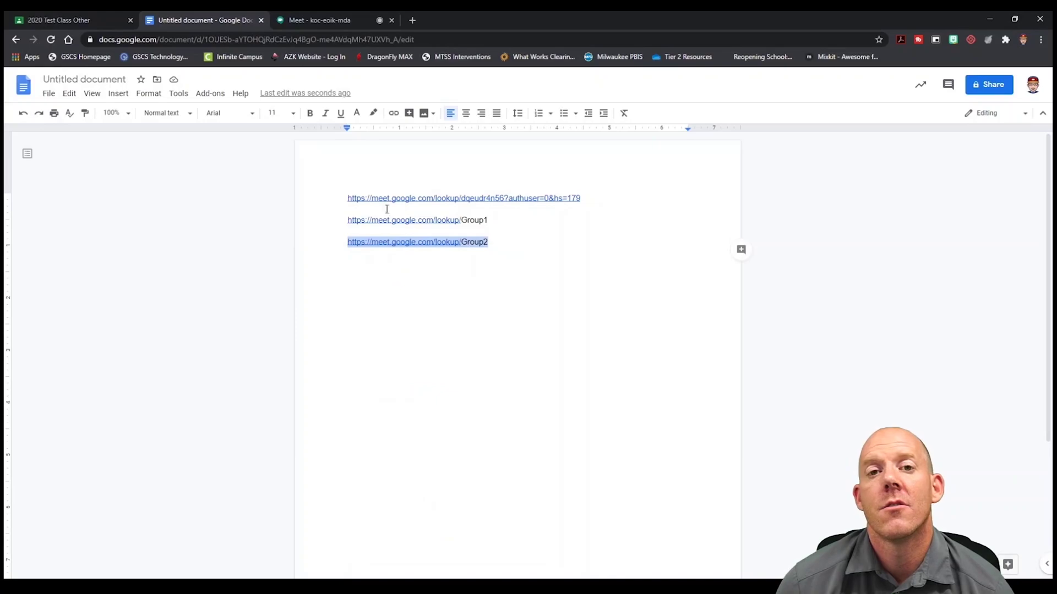
pyautogui.click(413, 21)
pyautogui.click(412, 43)
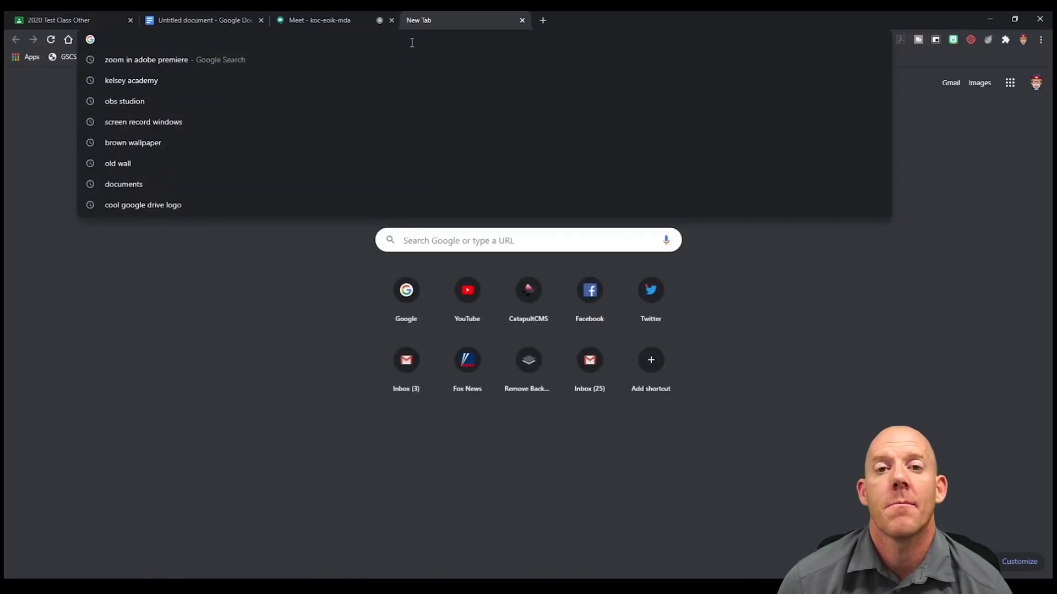
pyautogui.hotkey('ctrl', 'v')
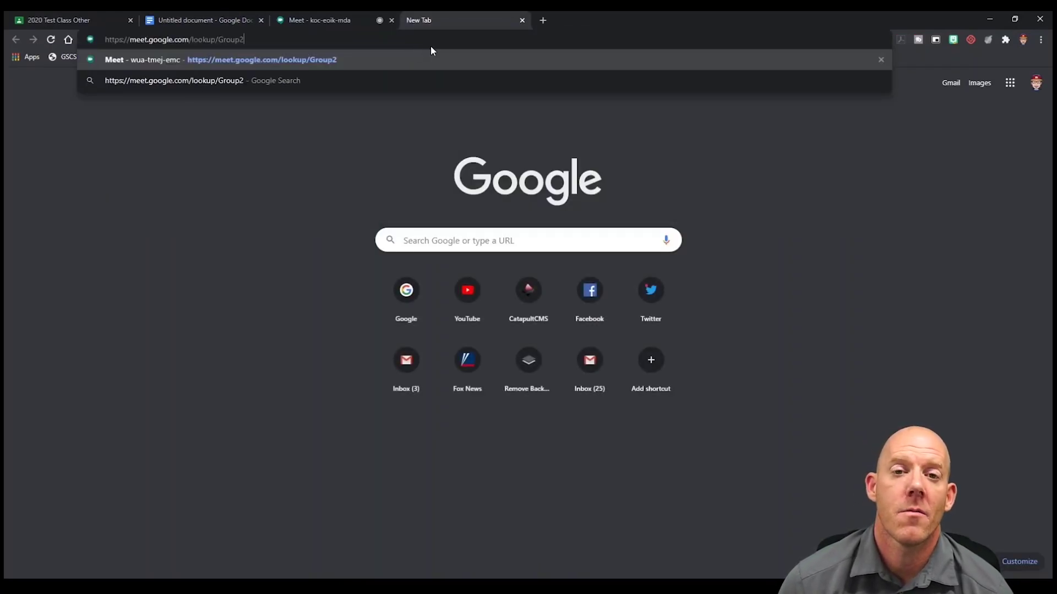
pyautogui.press('Return')
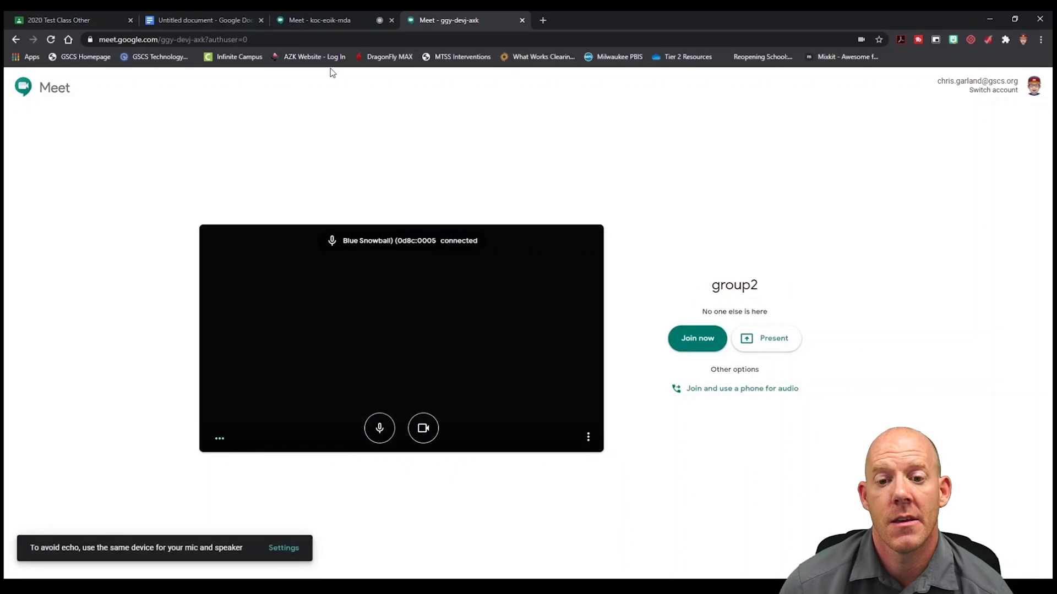
pyautogui.click(206, 20)
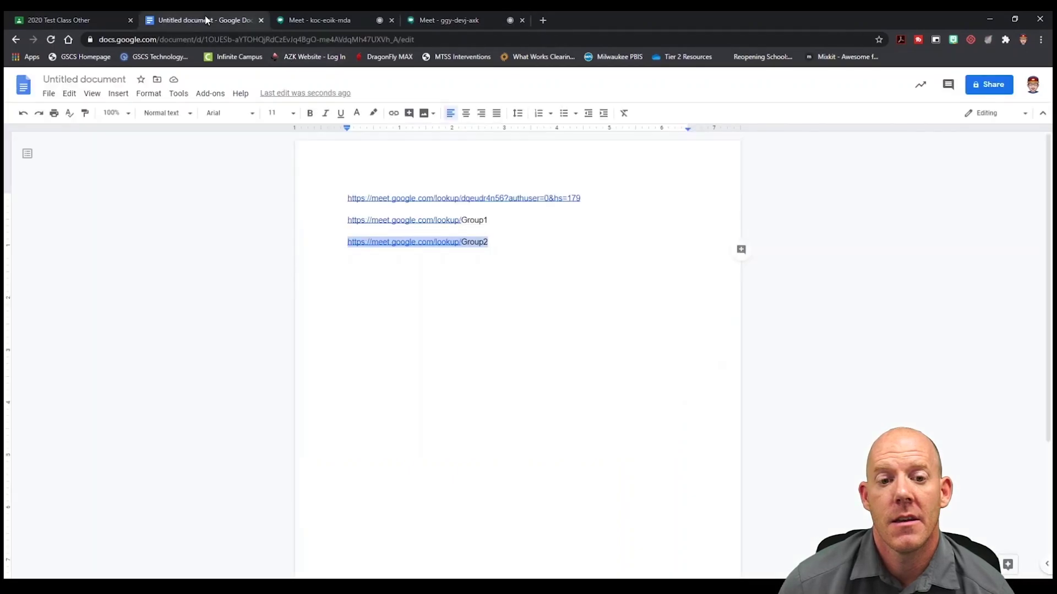
# Open the dqeudr4n56 class link from its preview and check the class, group1 and group2 tabs.
pyautogui.click(448, 203)
pyautogui.click(448, 216)
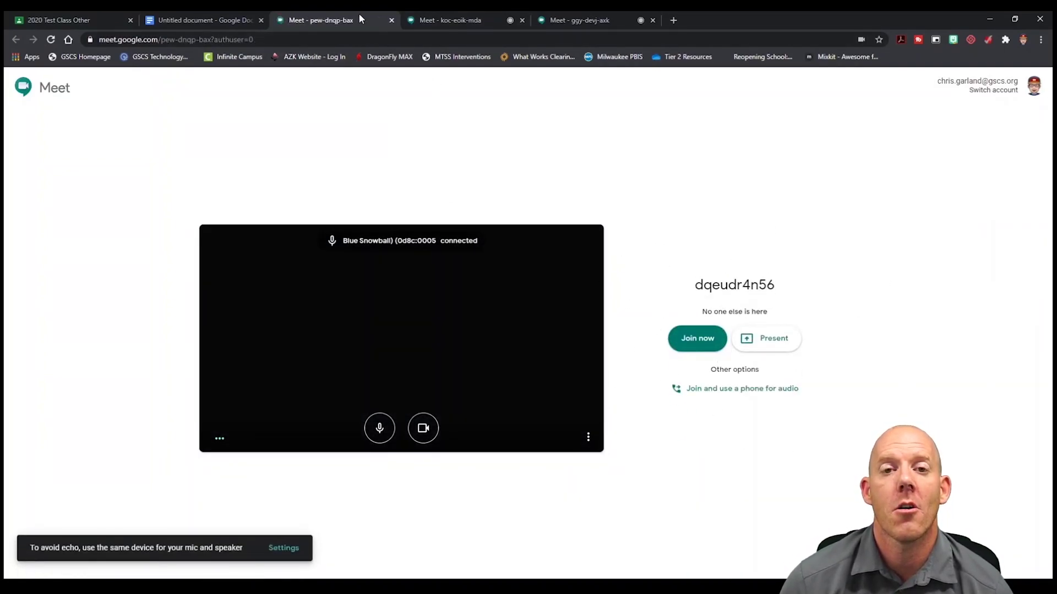
pyautogui.click(447, 18)
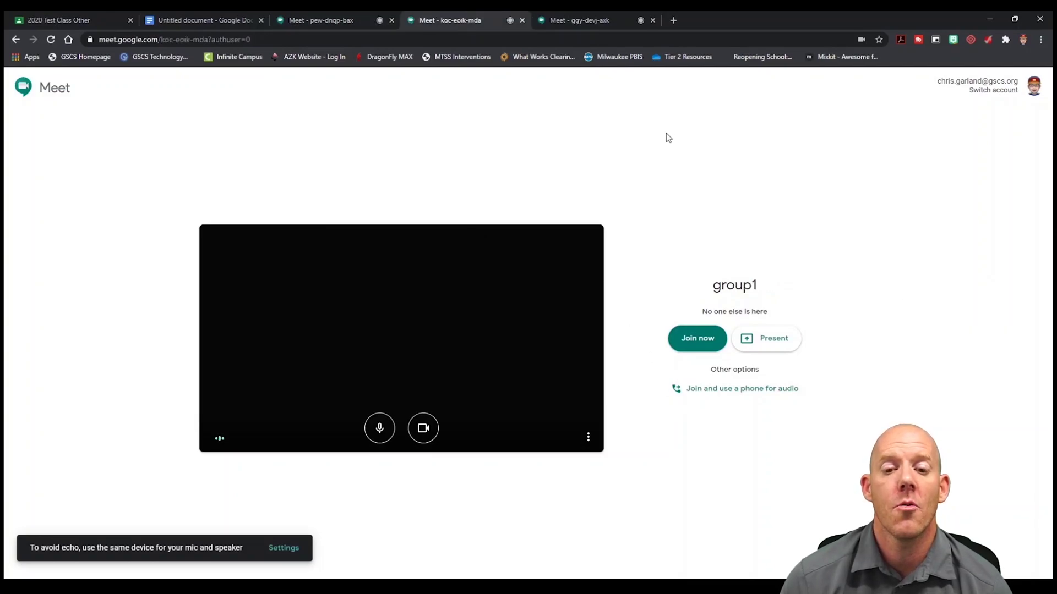
pyautogui.click(575, 27)
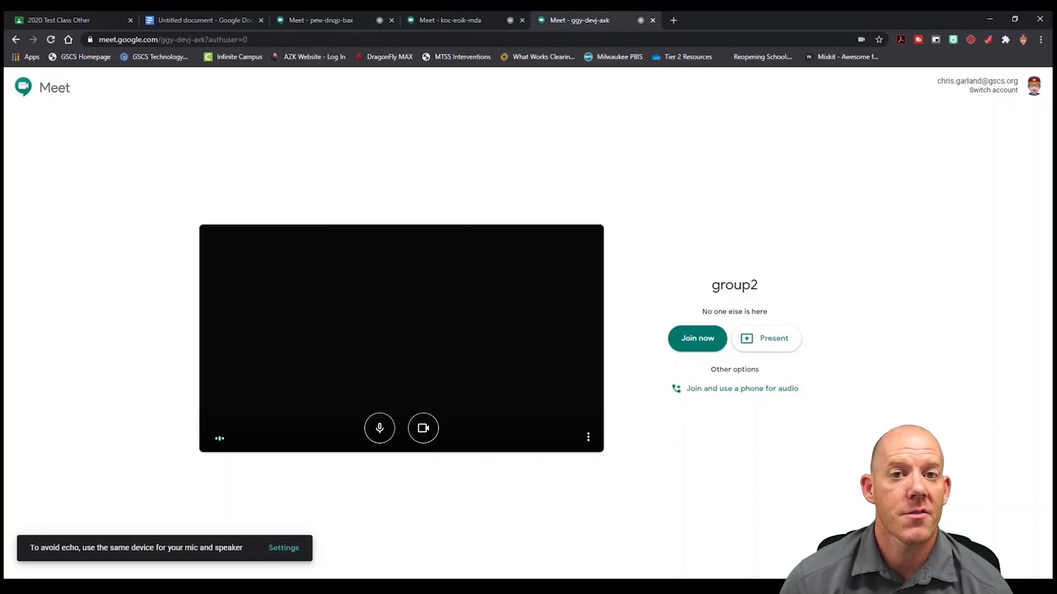
pyautogui.click(424, 18)
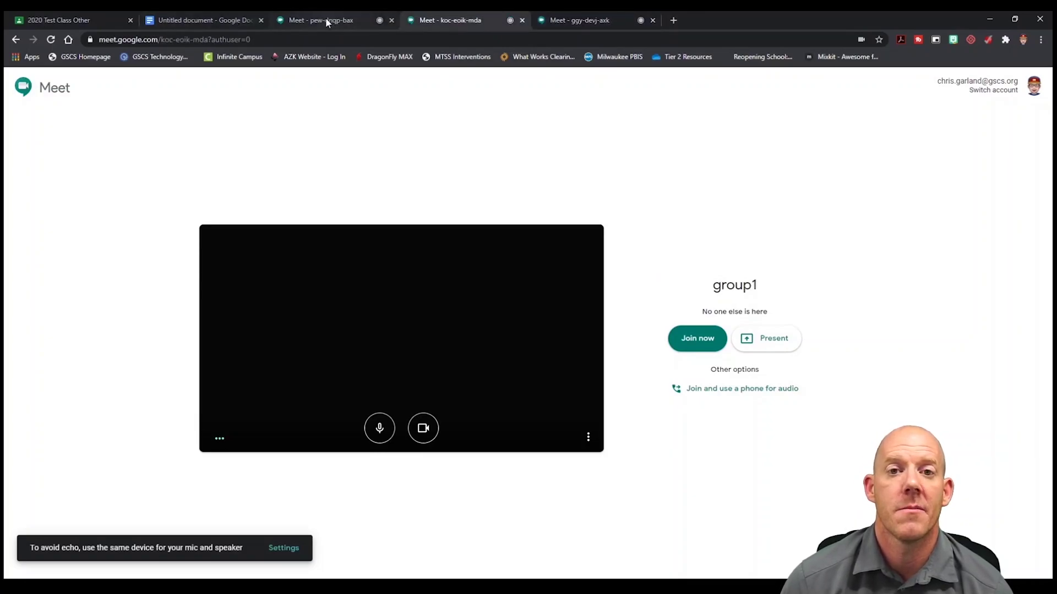
pyautogui.click(326, 18)
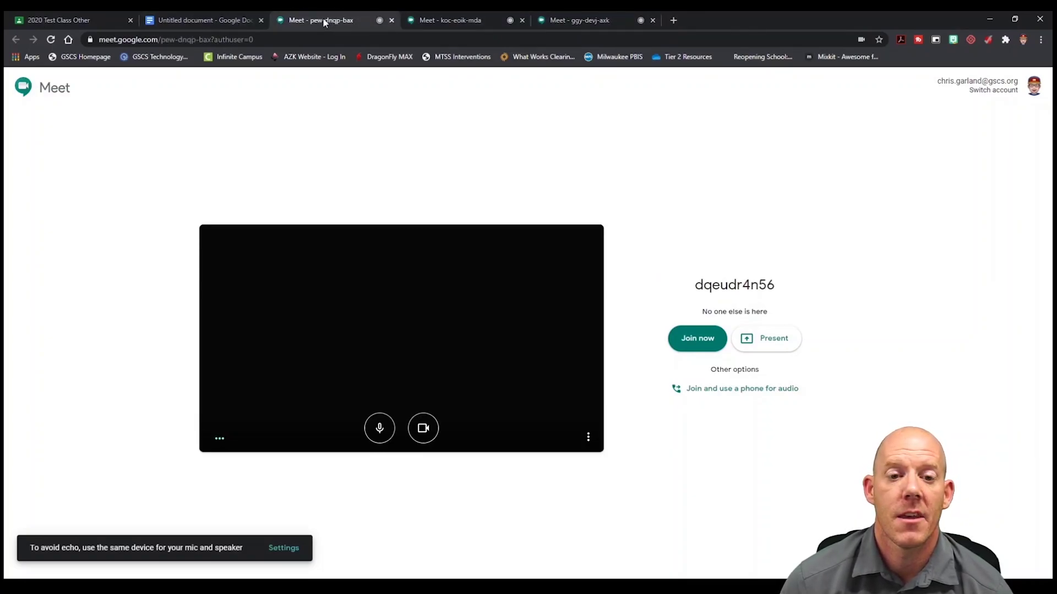
pyautogui.click(182, 21)
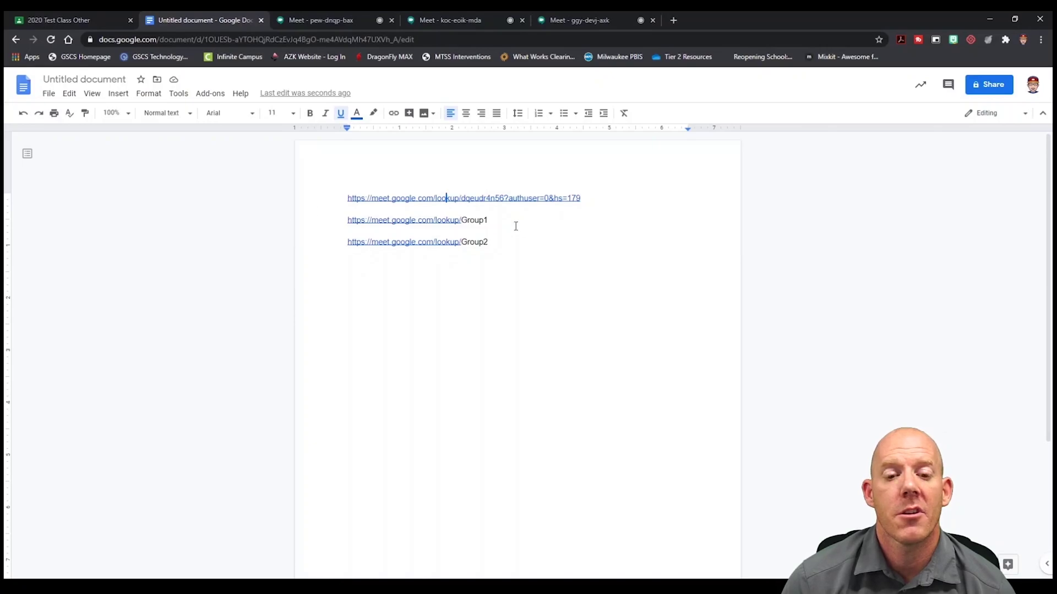
# Copy the Group1 link from the document.
pyautogui.moveTo(488, 220); pyautogui.dragTo(347, 220)
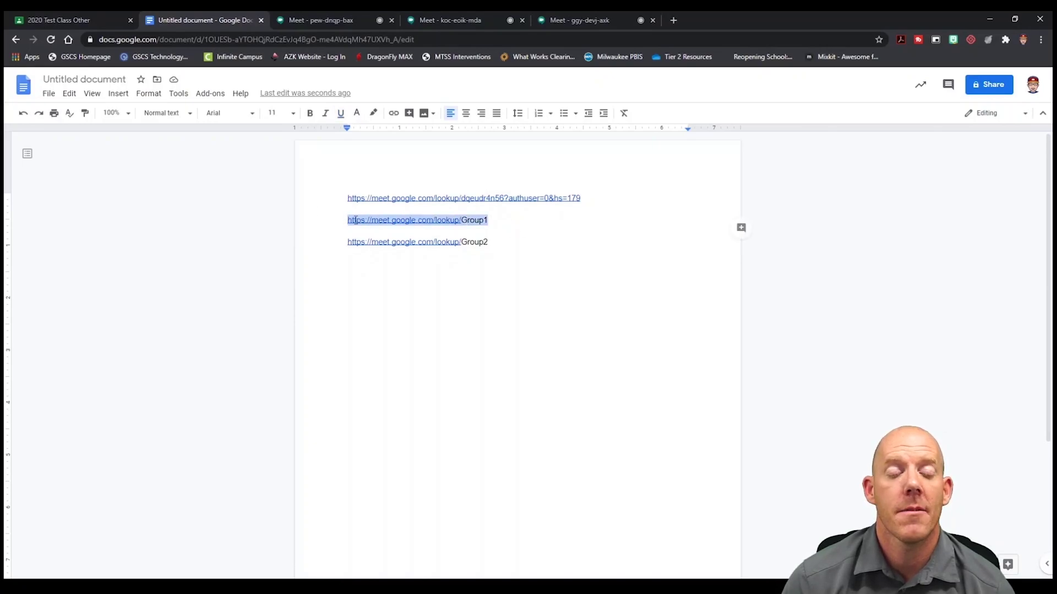
pyautogui.rightClick(363, 220)
pyautogui.click(406, 248)
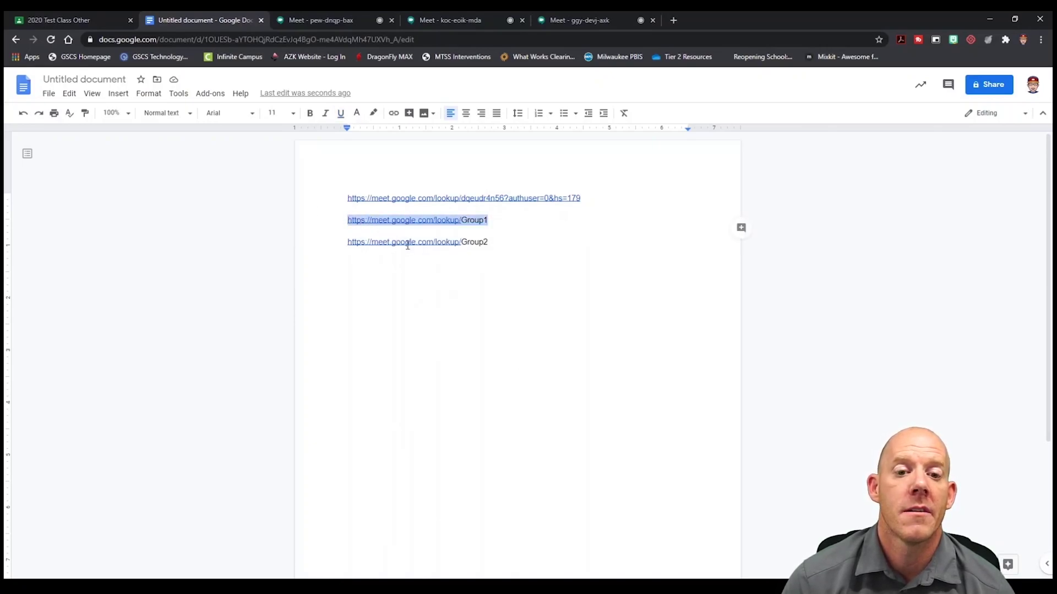
# Join the dqeudr4n56 class meeting, turn microphone and camera off, and open chat.
pyautogui.click(332, 20)
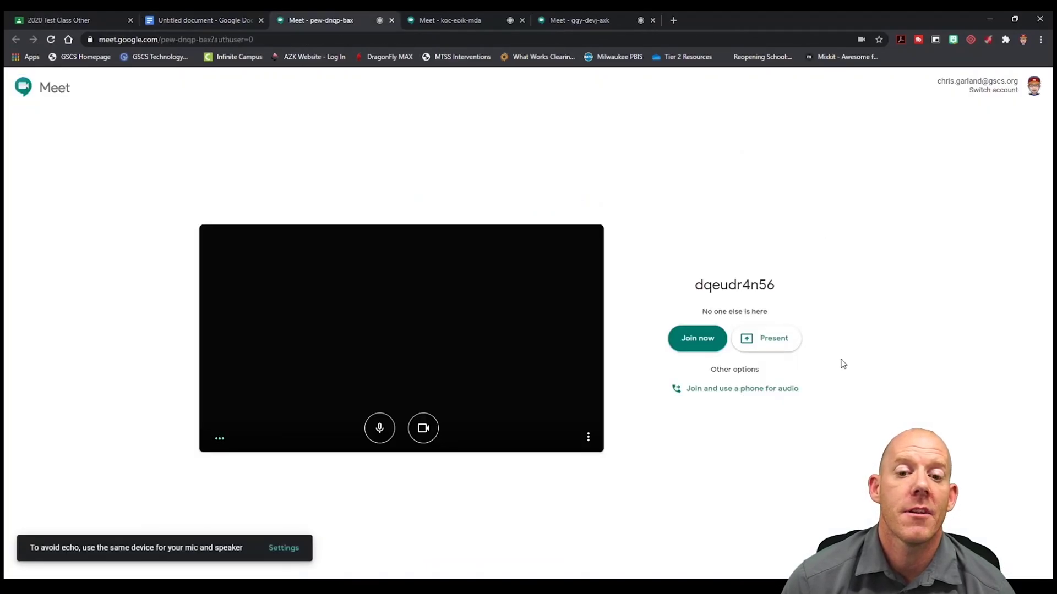
pyautogui.click(697, 339)
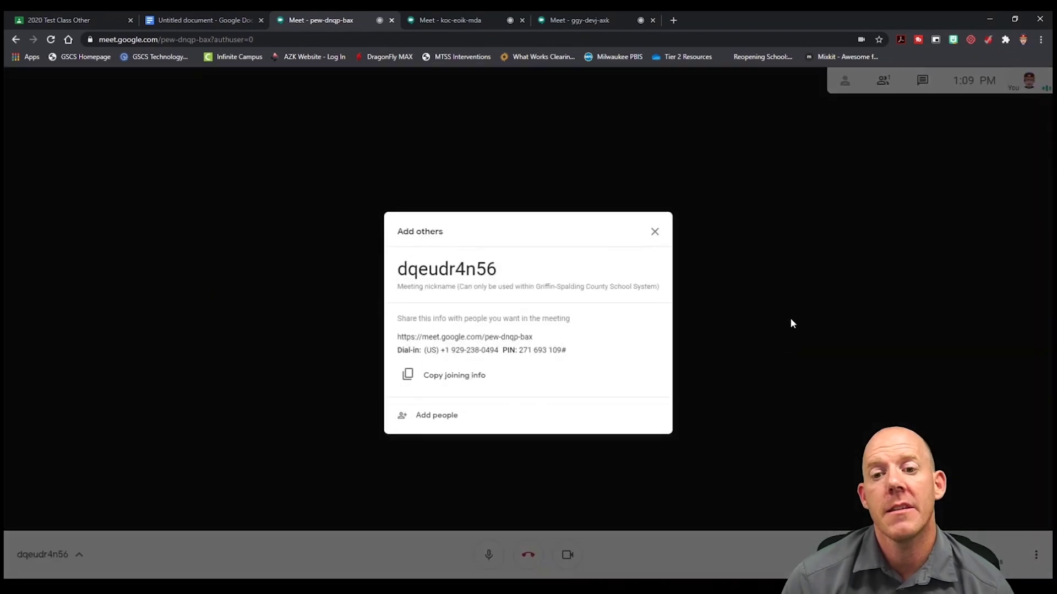
pyautogui.click(654, 231)
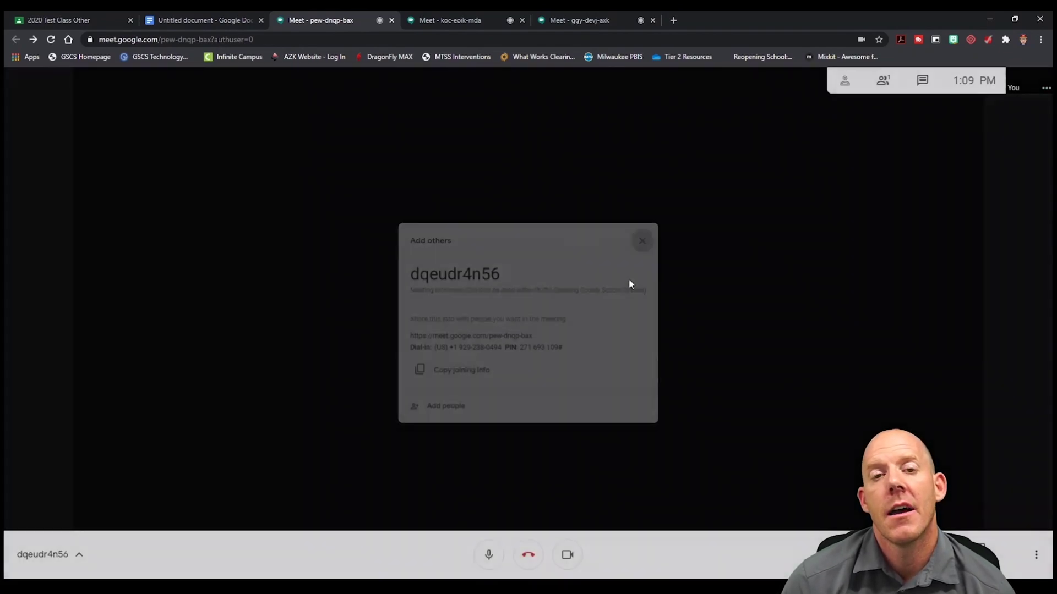
pyautogui.click(488, 555)
pyautogui.click(567, 555)
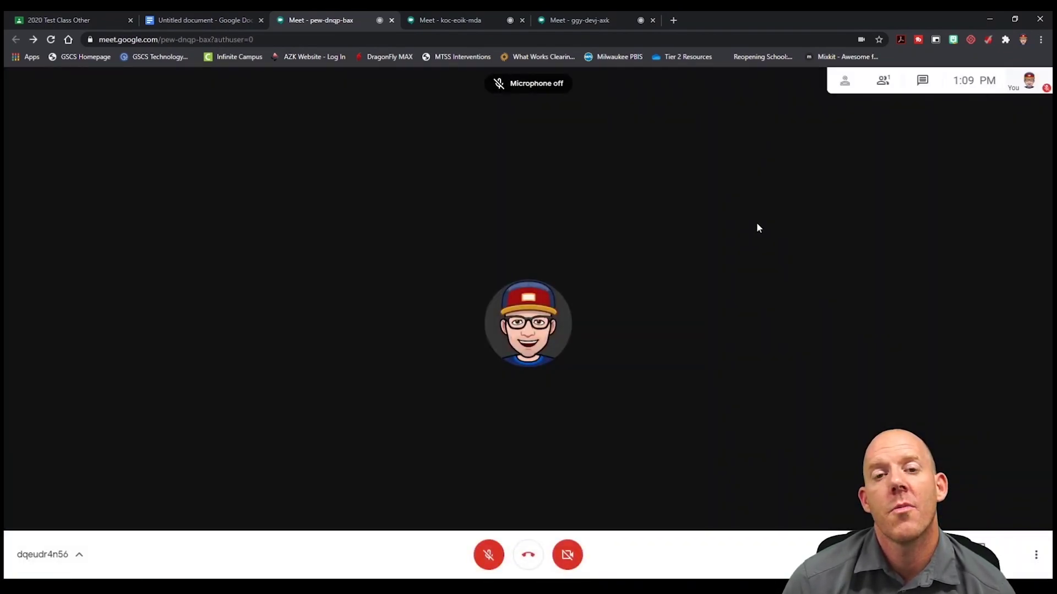
pyautogui.click(922, 81)
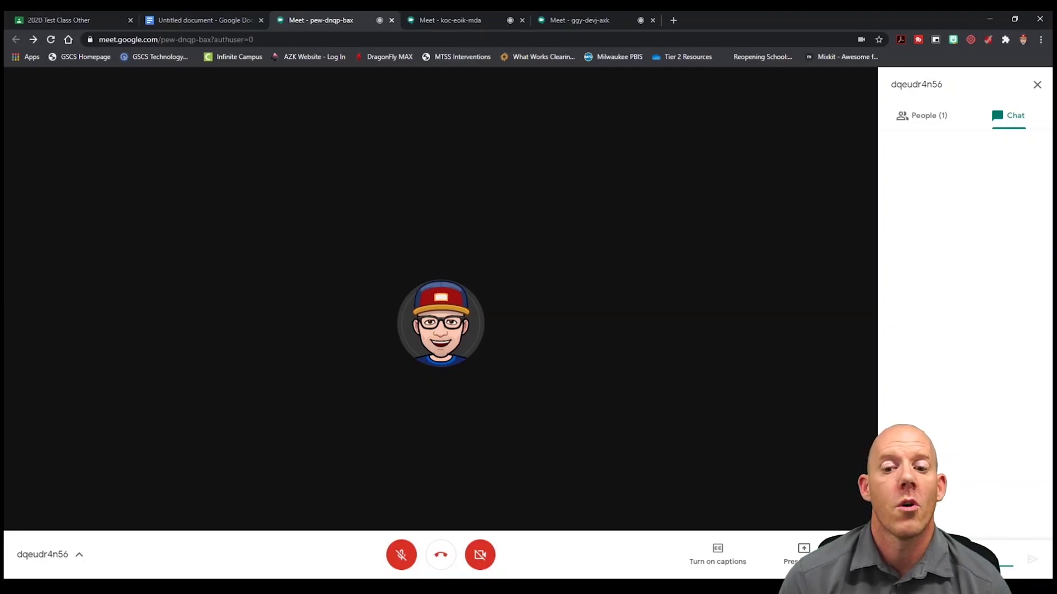
# Send the Group1 link in the class chat and open the posted link.
pyautogui.hotkey('ctrl', 'v')
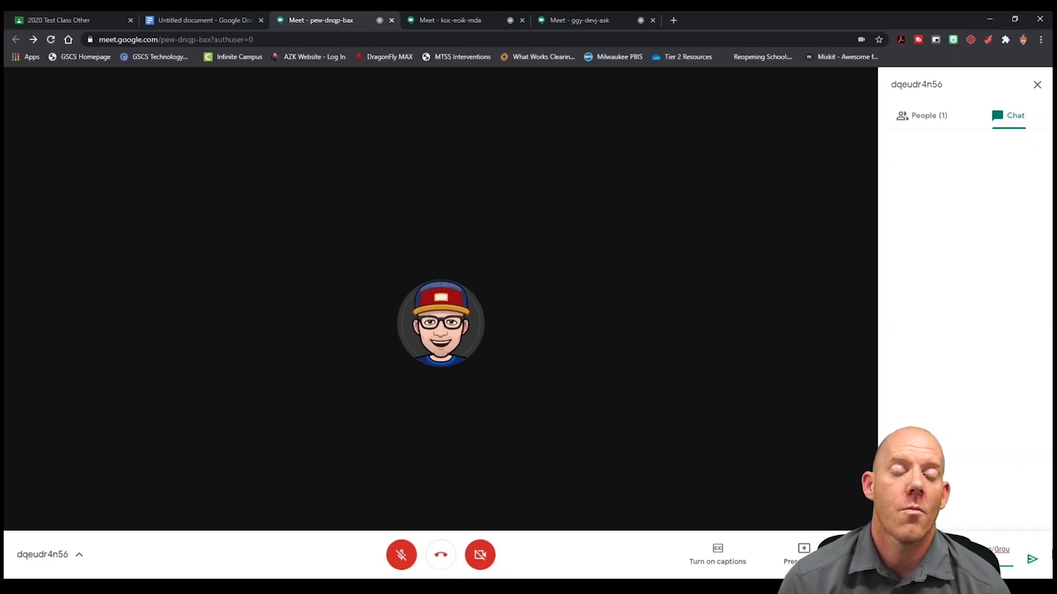
pyautogui.press('Return')
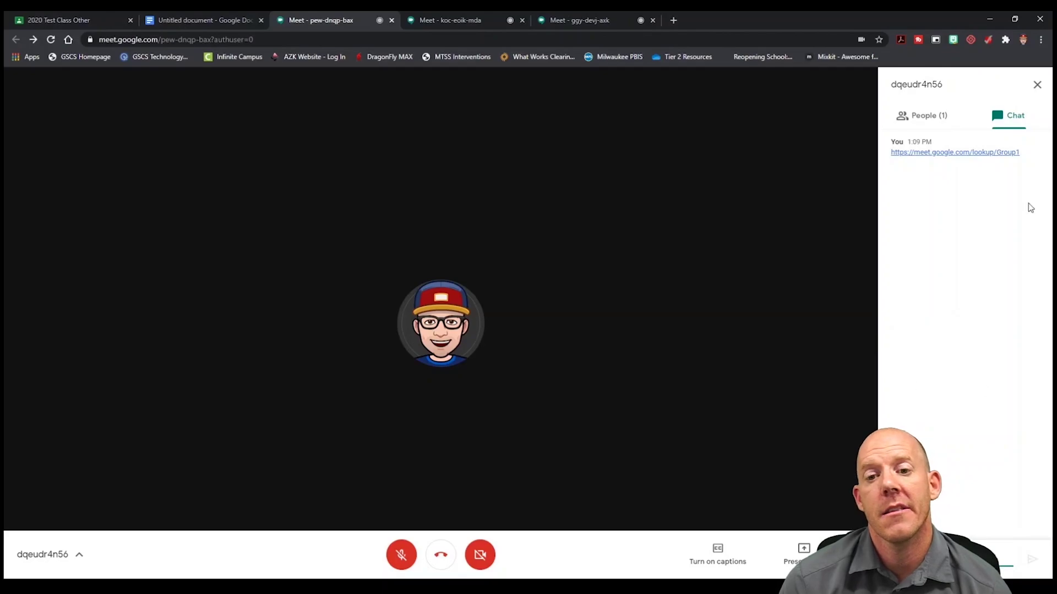
pyautogui.click(937, 153)
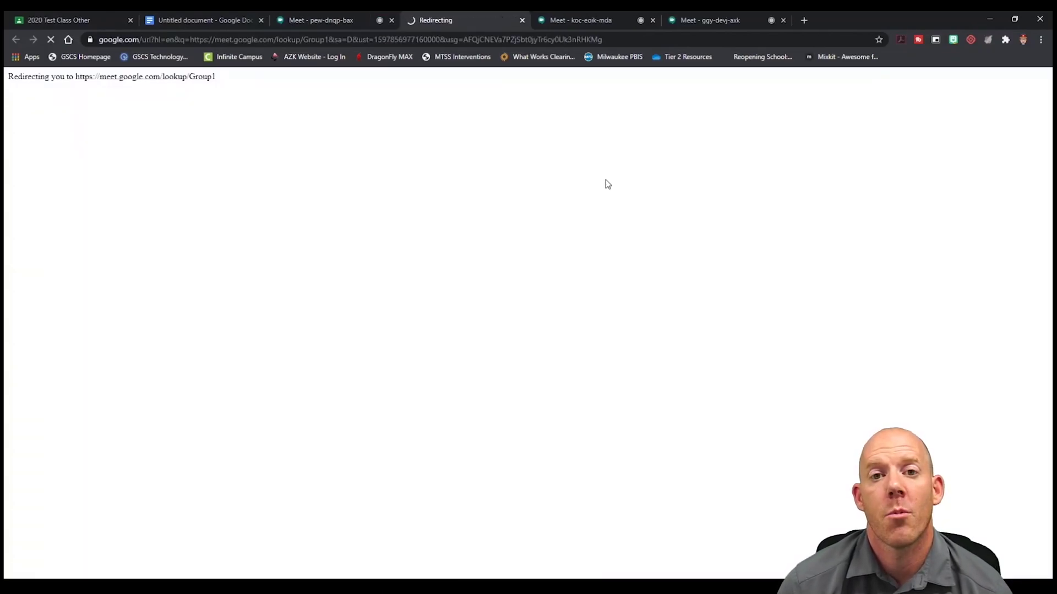